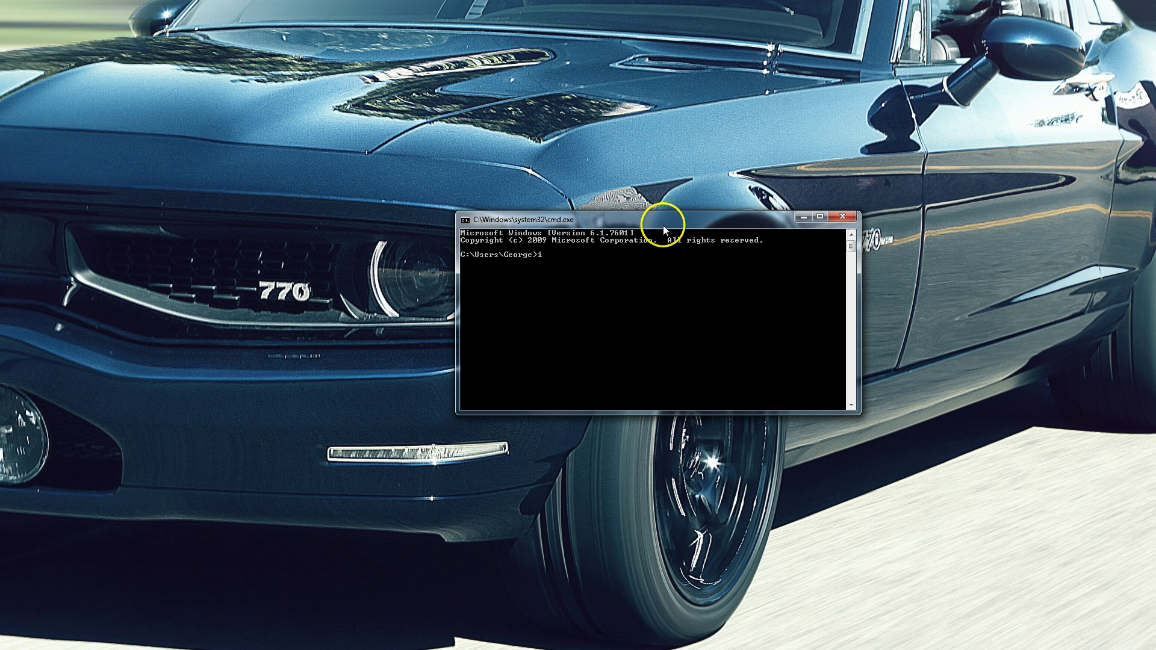
# Run ipconfig and read the wireless adapter's IPv4 10.0.0.6 and default gateway 10.0.0.1
pyautogui.write('ipconfig')
pyautogui.press('Return')
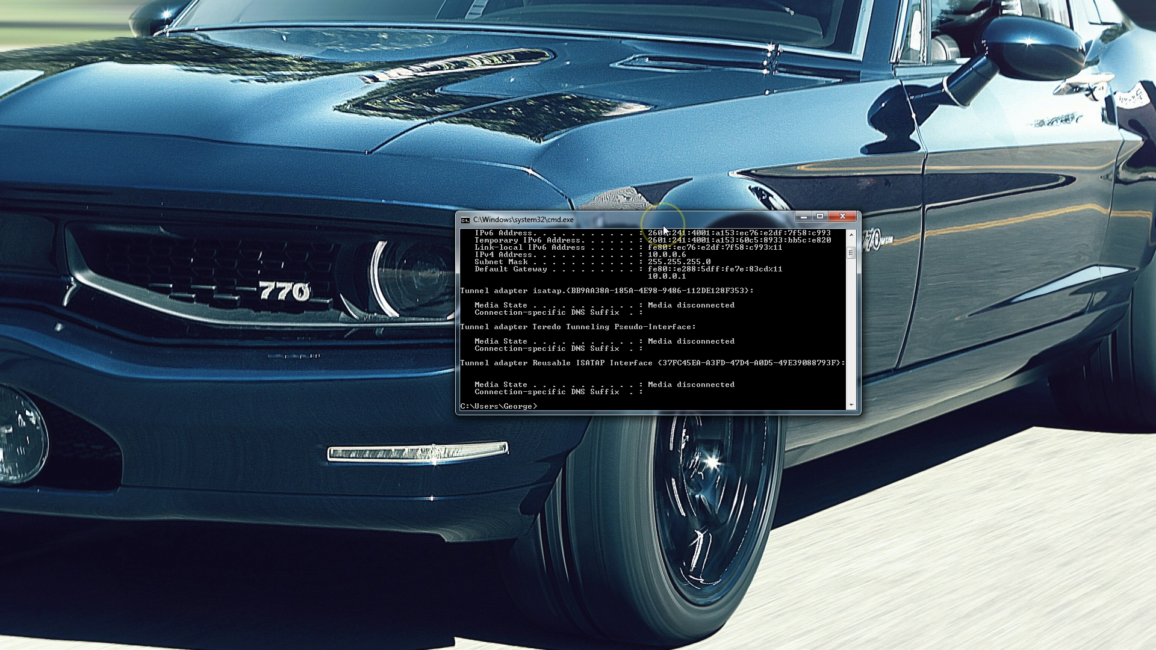
pyautogui.scroll(2, 837, 373)
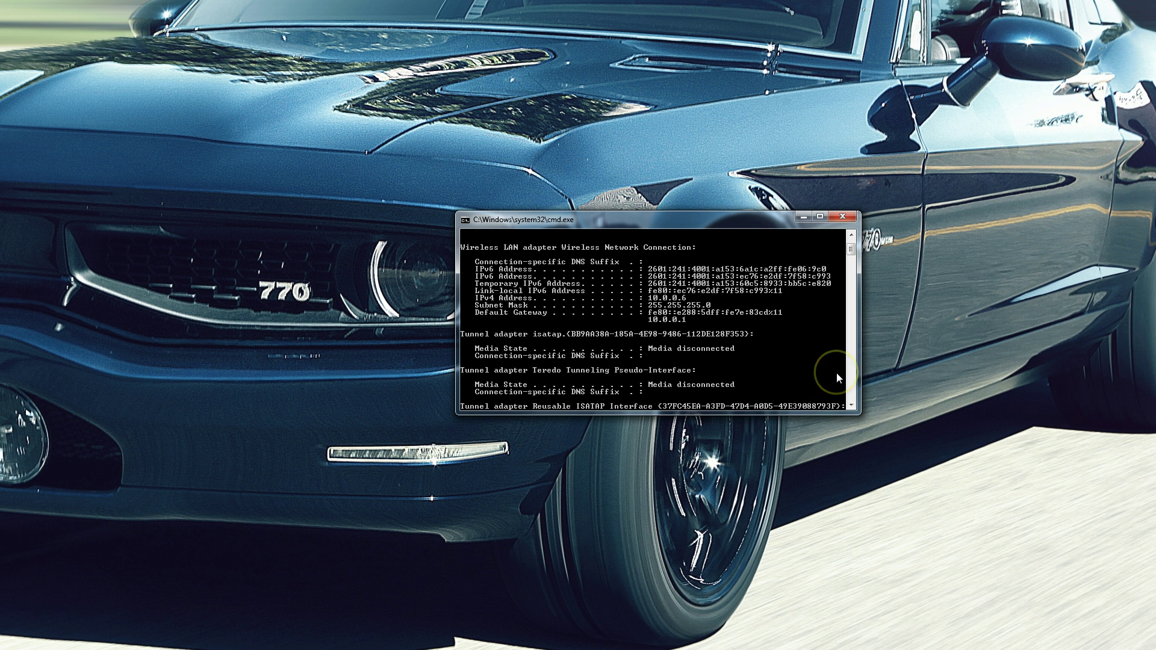
pyautogui.scroll(-3, 837, 374)
pyautogui.scroll(1, 836, 373)
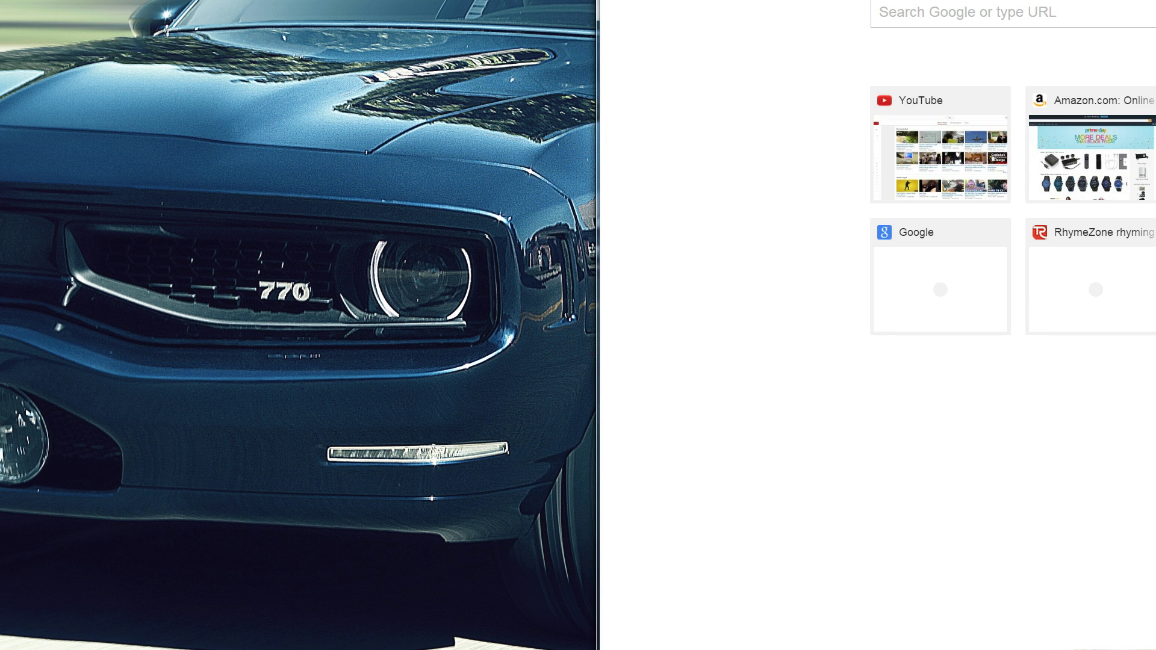
# Load 10.0.0.1 in Chrome, correcting the mistyped 10.0.01 address
pyautogui.moveTo(952, 0); pyautogui.dragTo(369, 13)
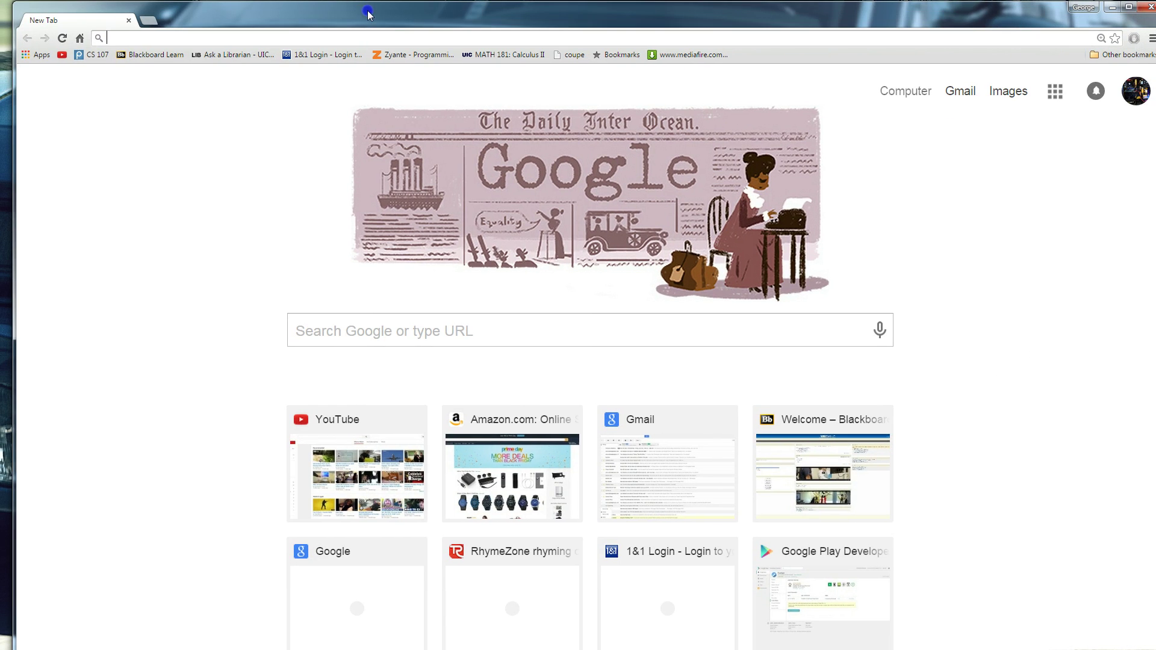
pyautogui.click(369, 39)
pyautogui.write('10.0.0')
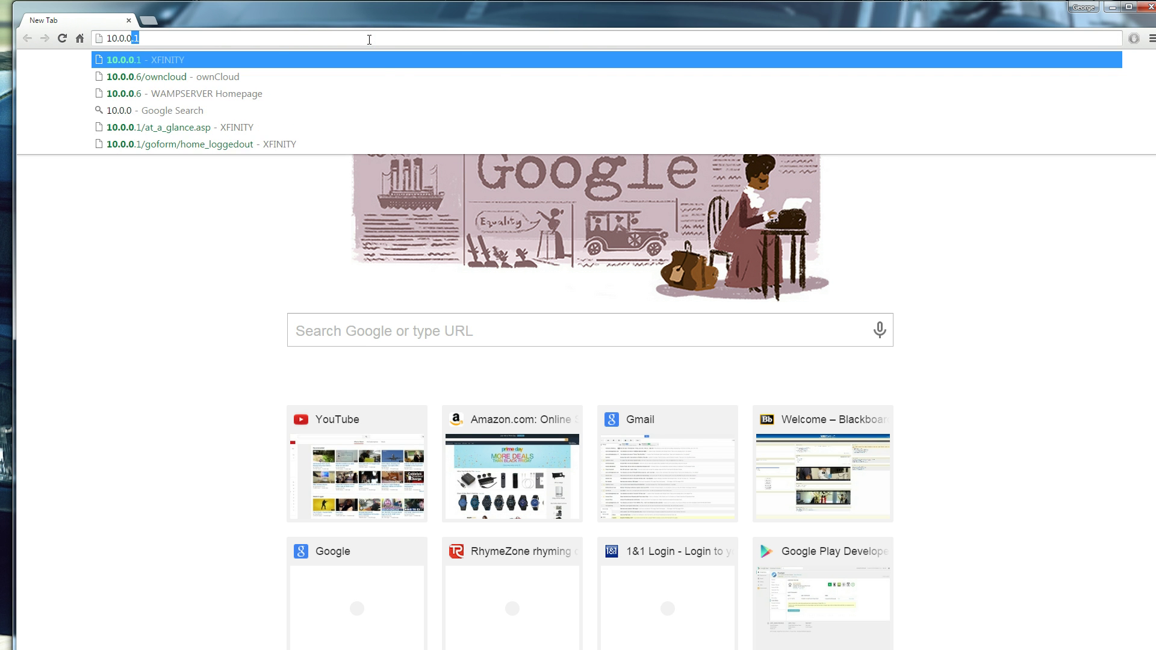
pyautogui.write('1')
pyautogui.press('Return')
pyautogui.click(372, 40)
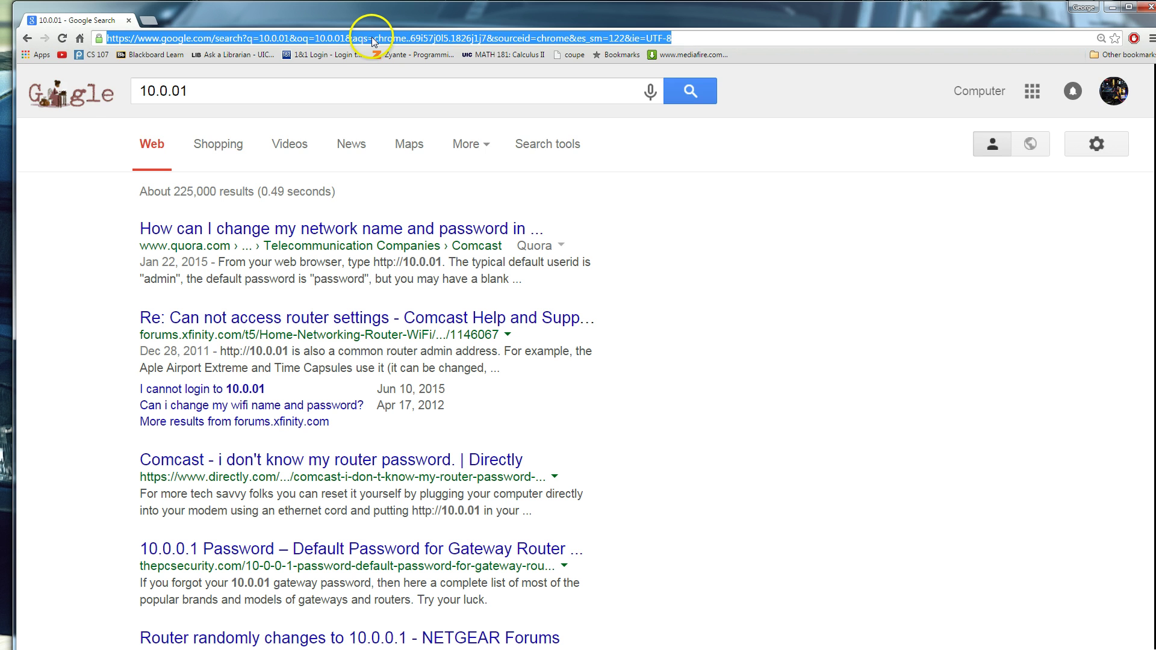
pyautogui.write('10.0.0.1')
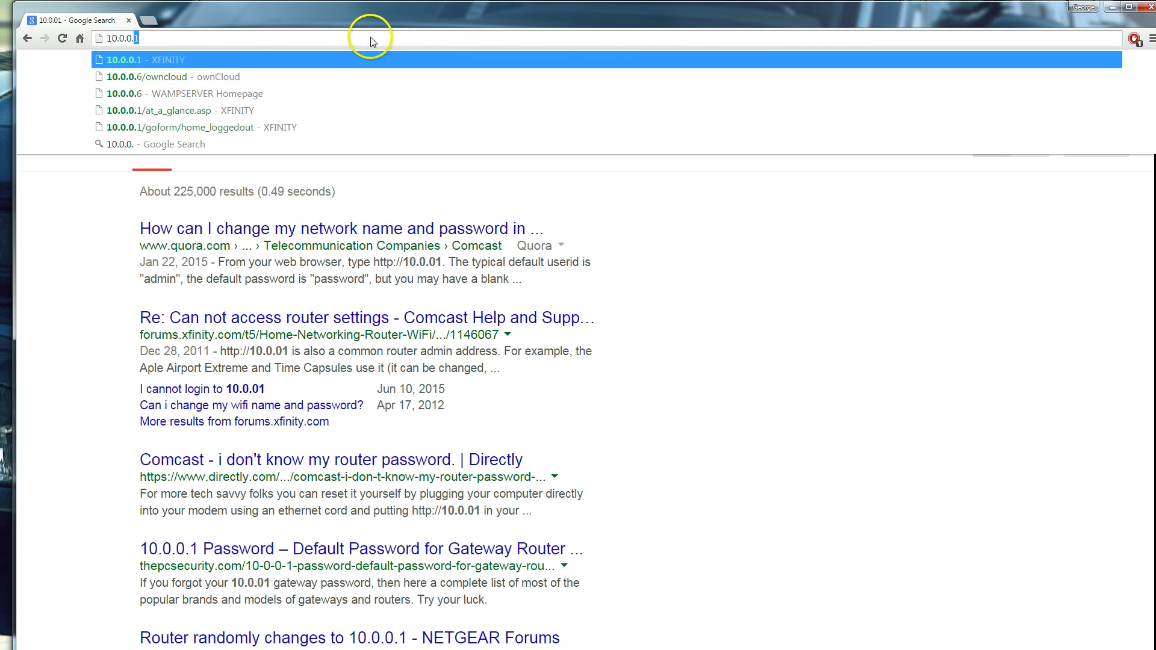
pyautogui.press('Return')
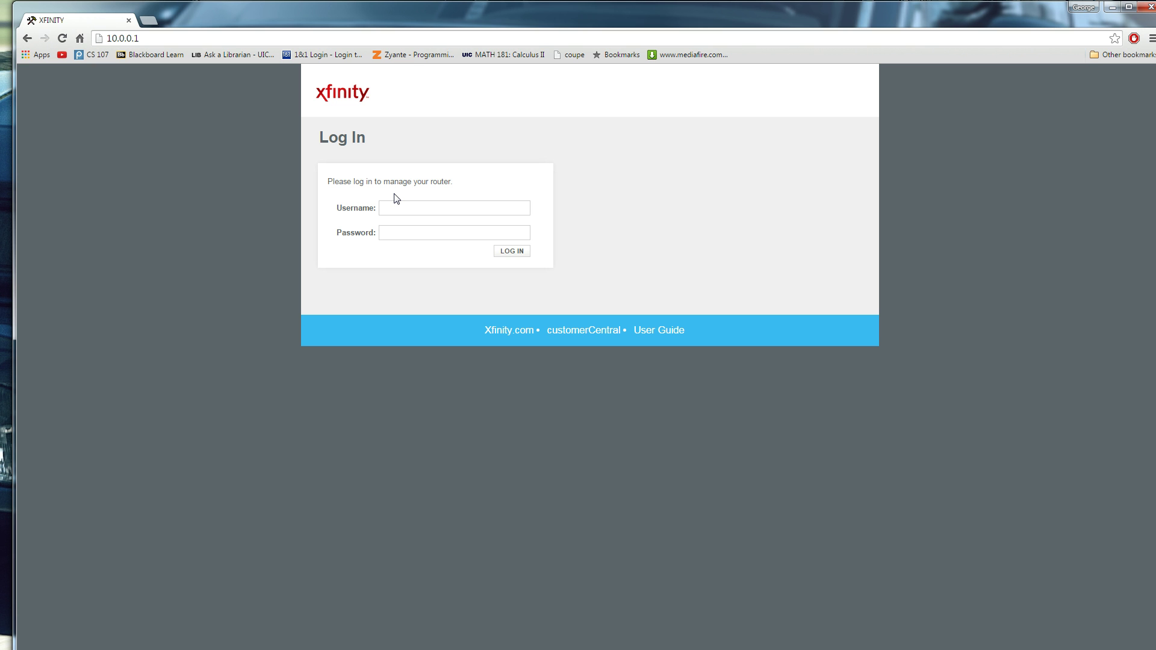
# Sign in with the admin username and password, declining Chrome's offer to save it
pyautogui.write('admin')
pyautogui.press('Tab')
pyautogui.write('password')
pyautogui.press('Return')
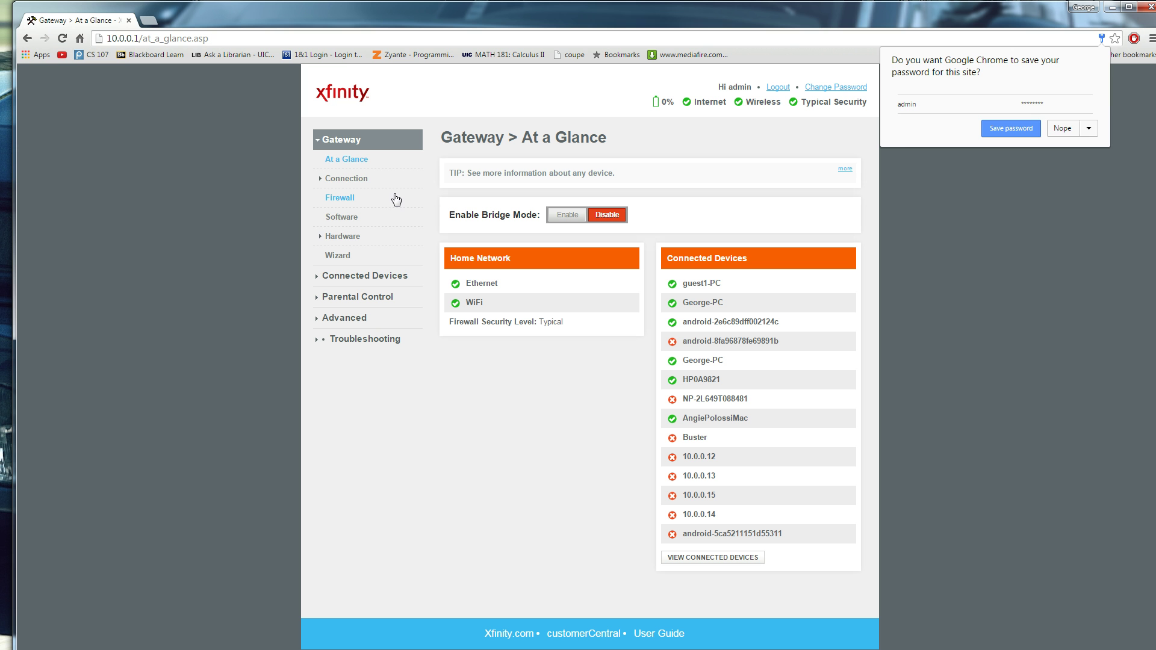
pyautogui.click(1061, 128)
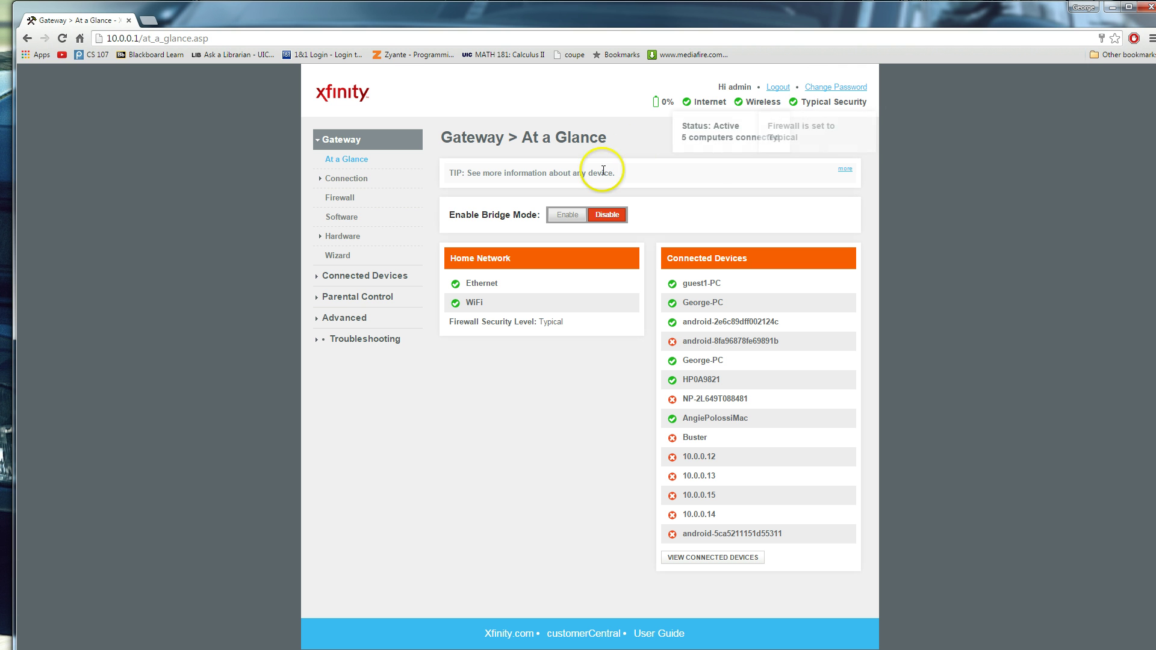
# Show the Connected Devices list with six online and eight offline devices
pyautogui.click(395, 274)
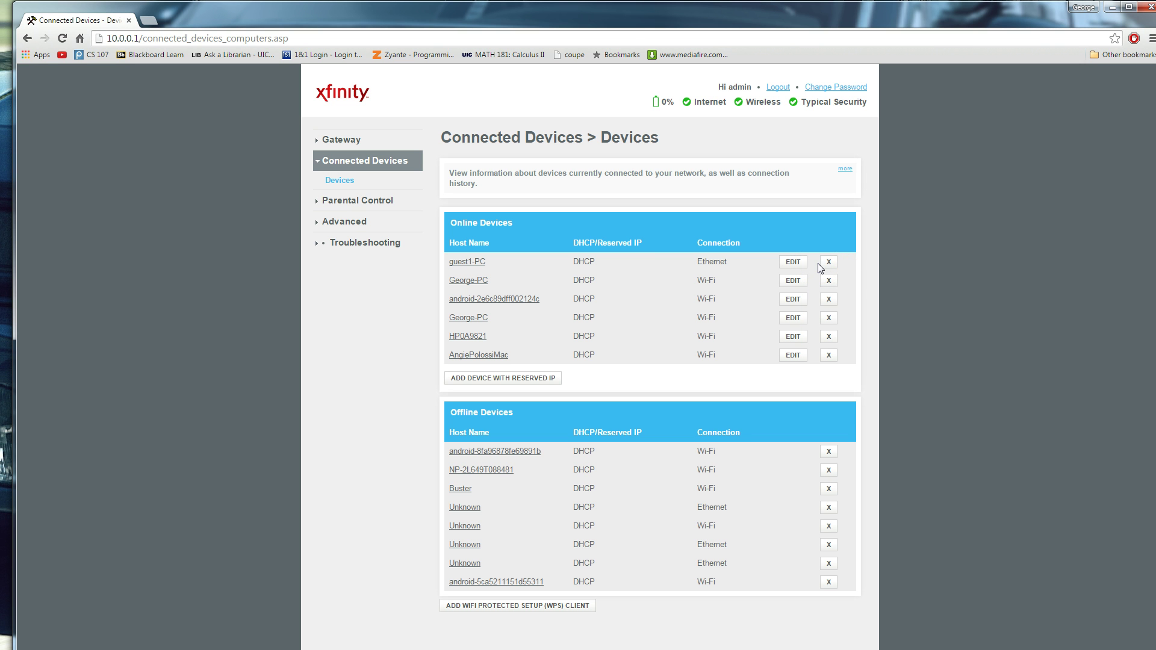
pyautogui.click(828, 262)
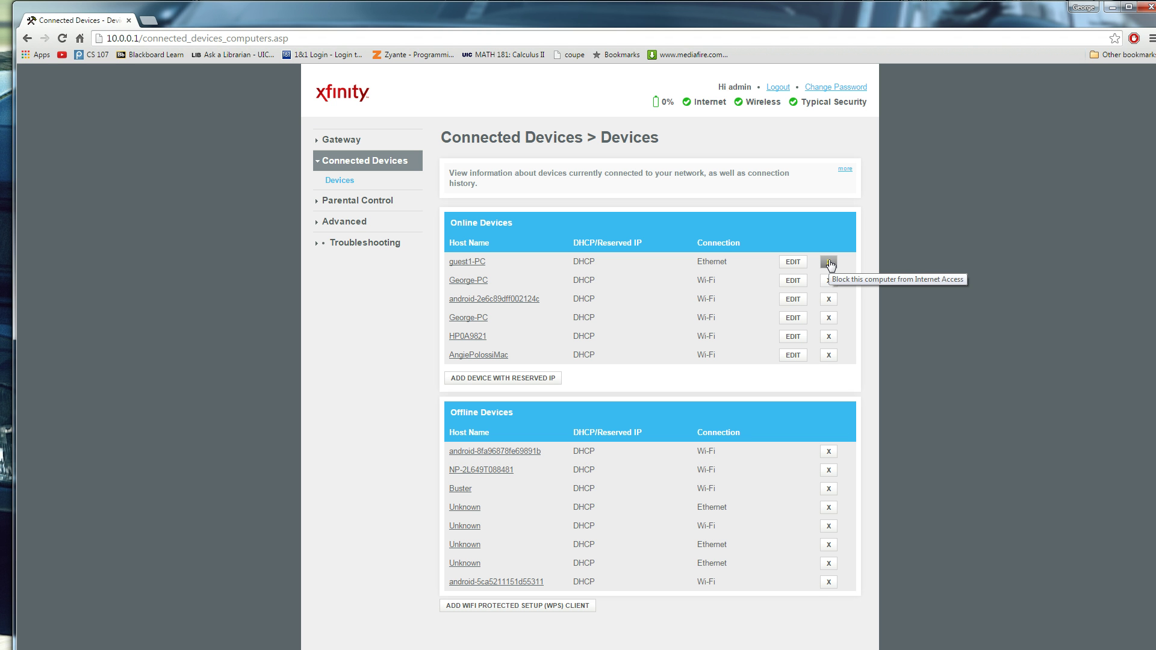
# Edit guest1-PC and enter the comment 'local main machine' in its Comments box
pyautogui.click(788, 264)
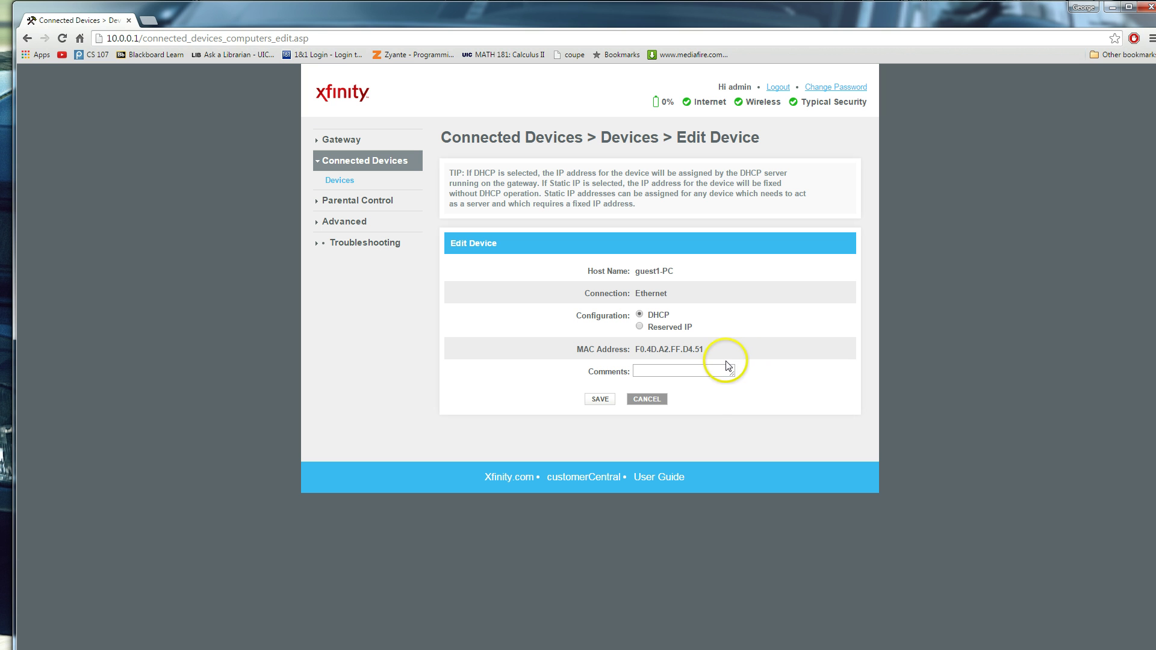
pyautogui.click(698, 367)
pyautogui.click(742, 362)
pyautogui.write('local main machinge')
pyautogui.press('BackSpace')
pyautogui.press('BackSpace')
pyautogui.press('BackSpace')
pyautogui.write('e')
pyautogui.click(945, 113)
# Cancel the guest1-PC edit and view Gateway > Firewall, set to Typical Security (Medium)
pyautogui.click(648, 398)
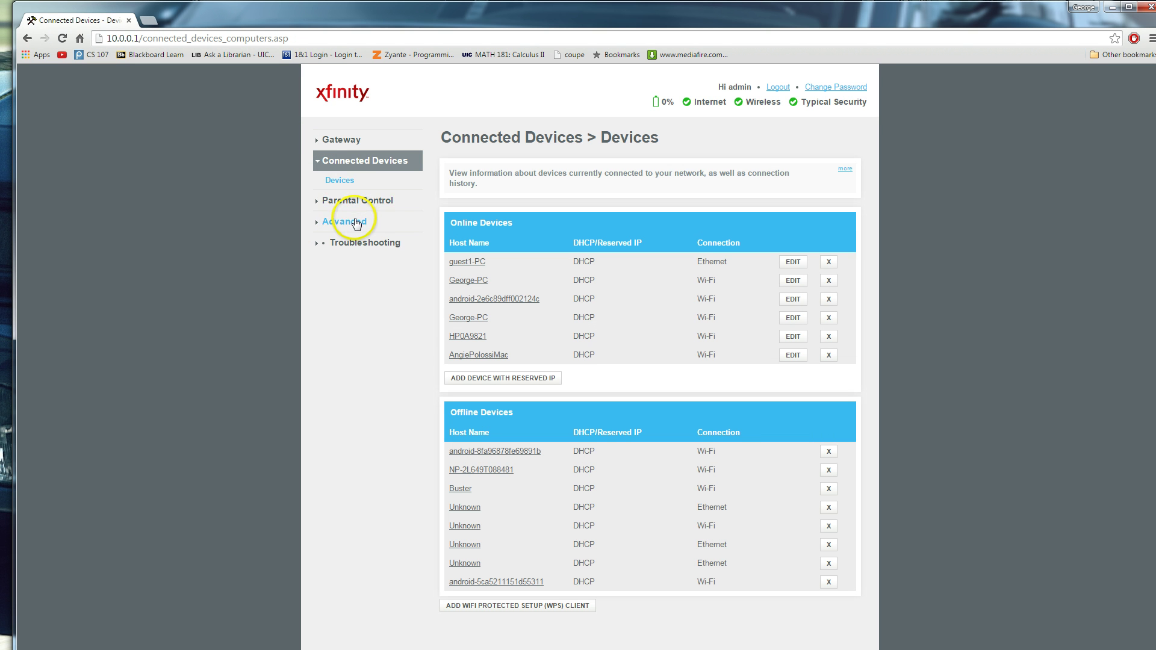
pyautogui.click(318, 142)
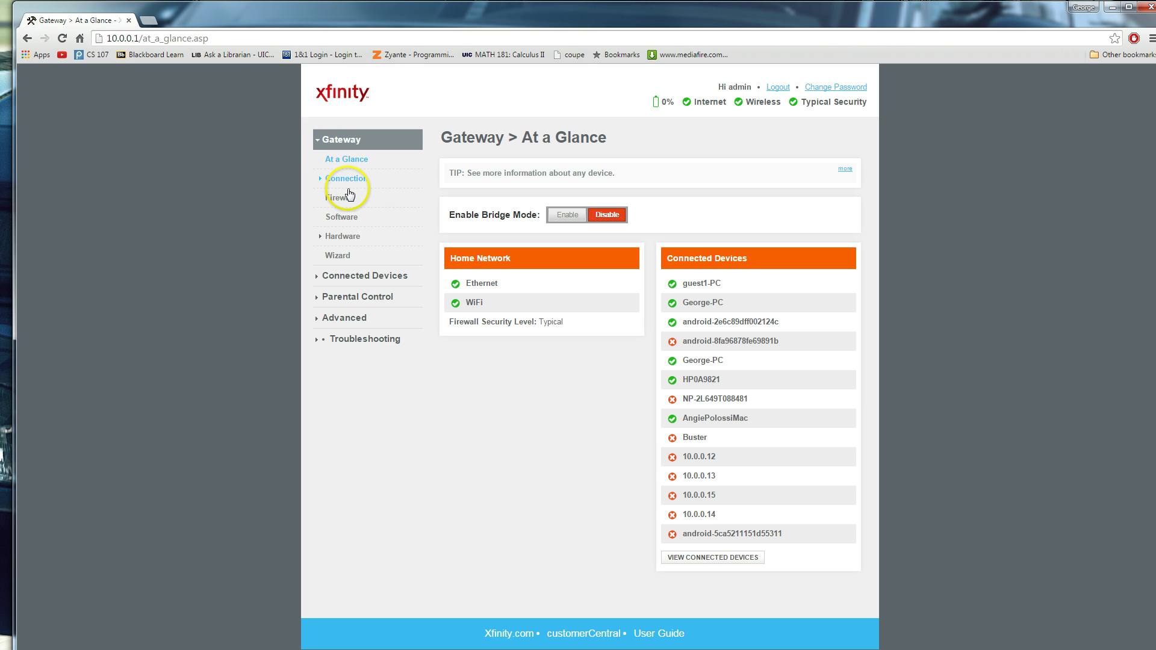
pyautogui.click(349, 197)
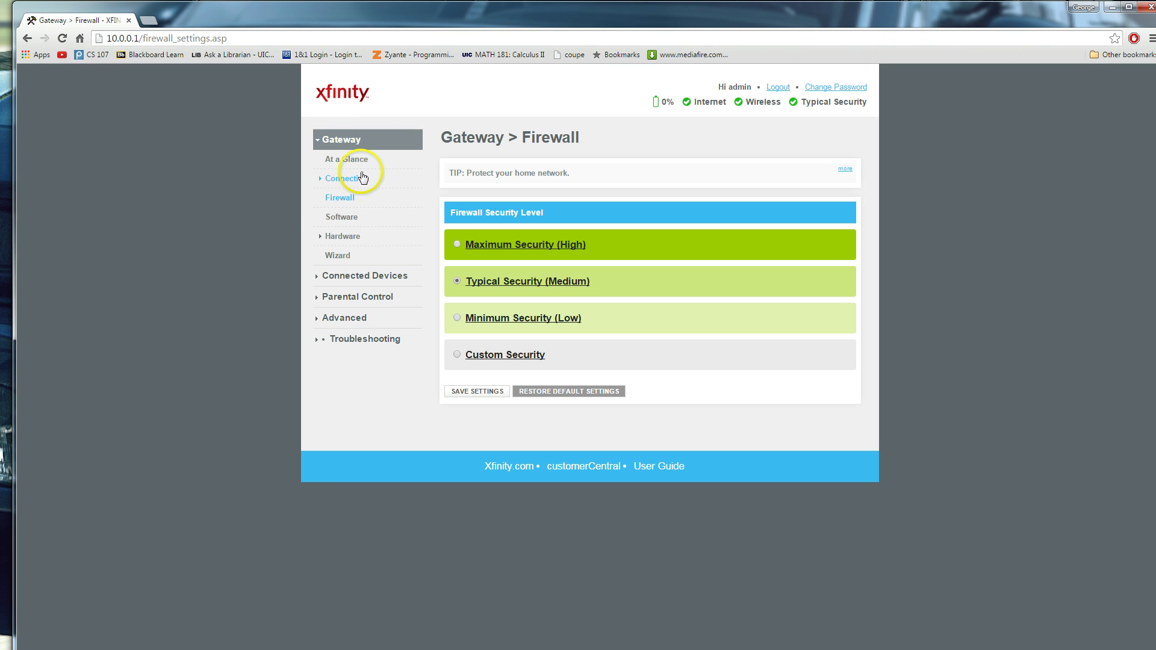
pyautogui.click(352, 160)
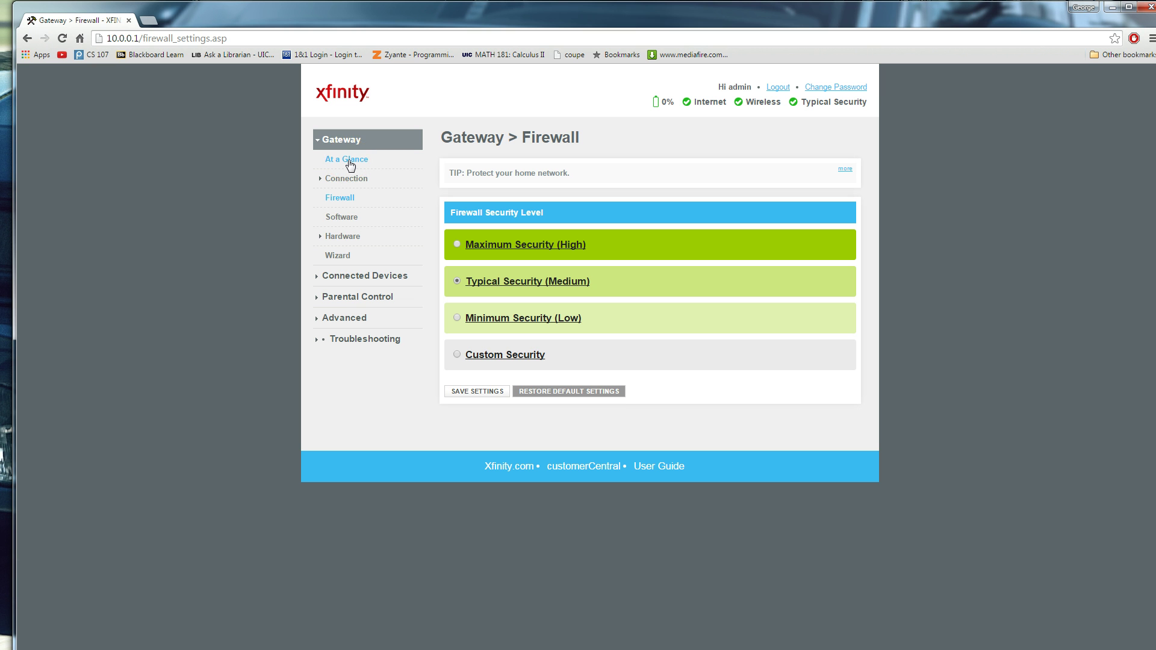